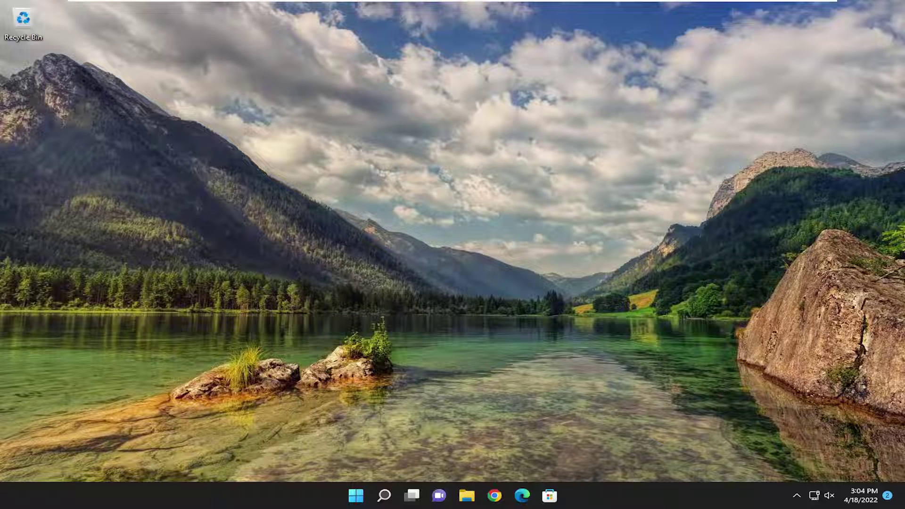
Step: Search Windows for 'apps and features'
left_click(387, 501)
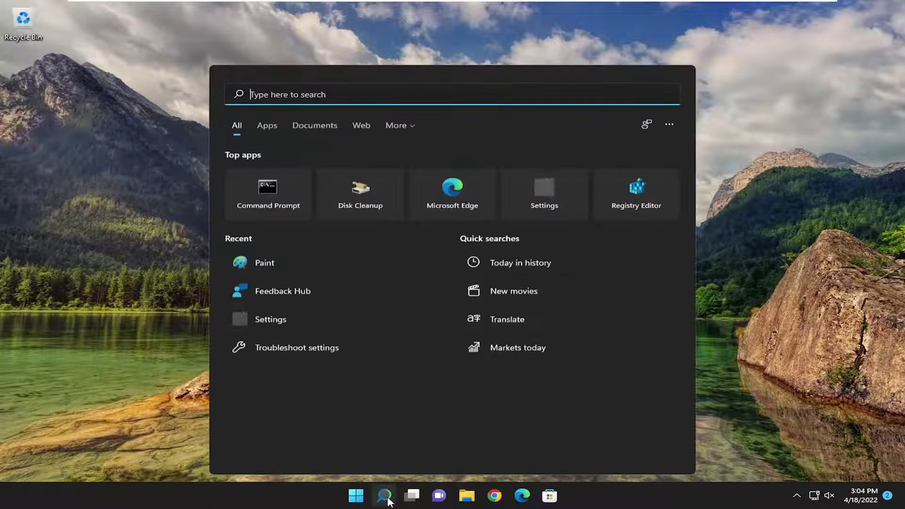
type("apps and")
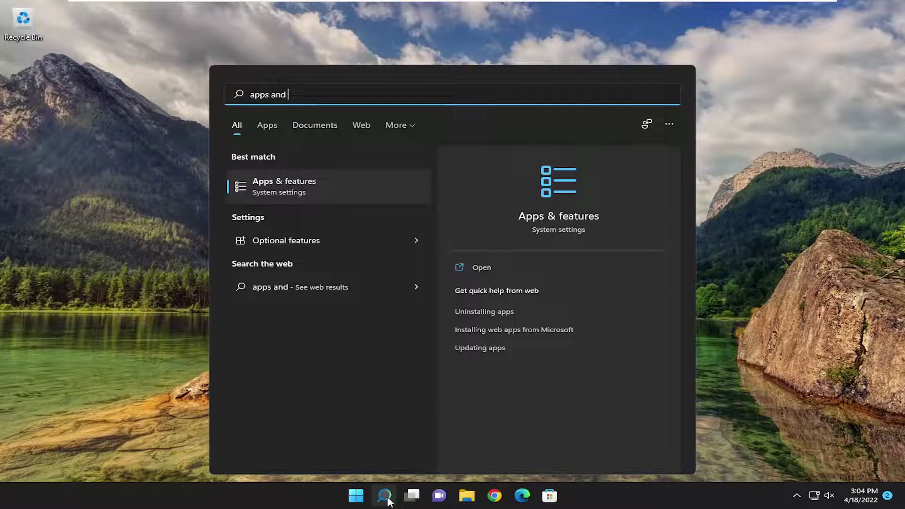
type(" features")
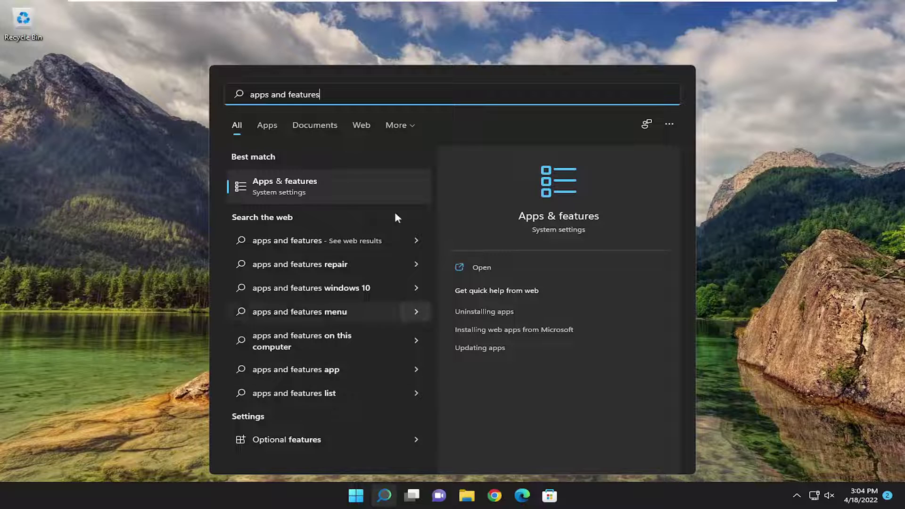
Step: Open Apps & features and bring up the Calculator app's menu in the installed apps list
left_click(283, 185)
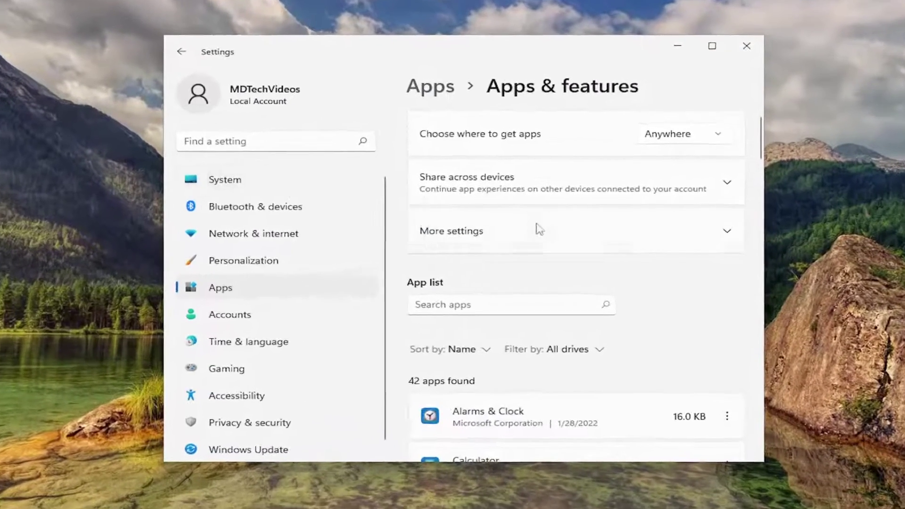
scroll(540, 229, "down", 1)
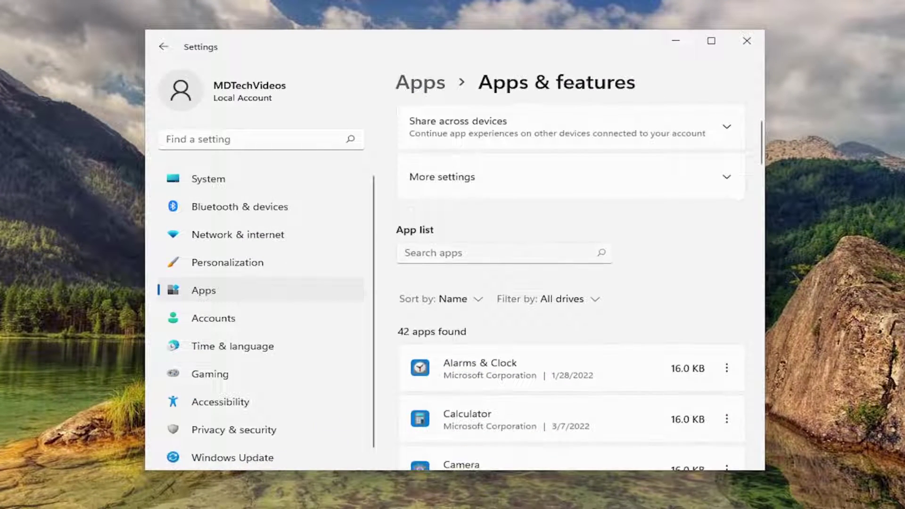
scroll(499, 283, "down", 2)
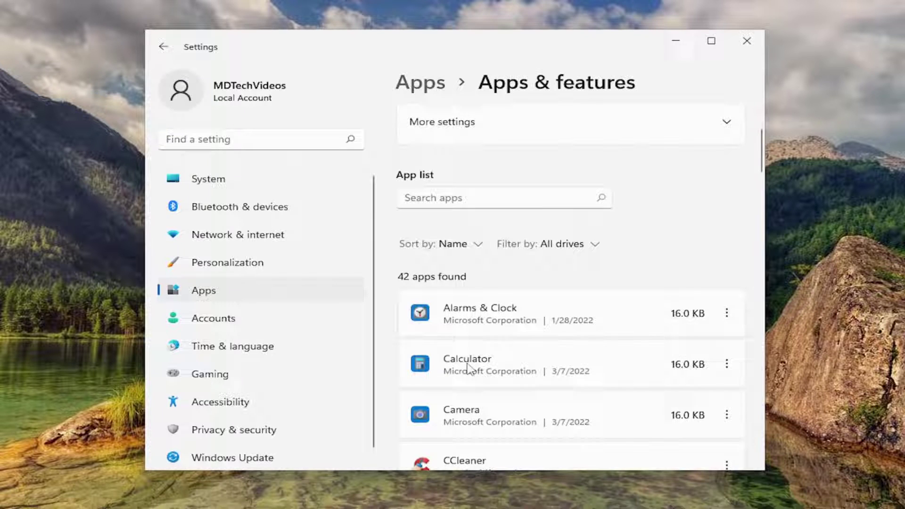
scroll(472, 358, "down", 1)
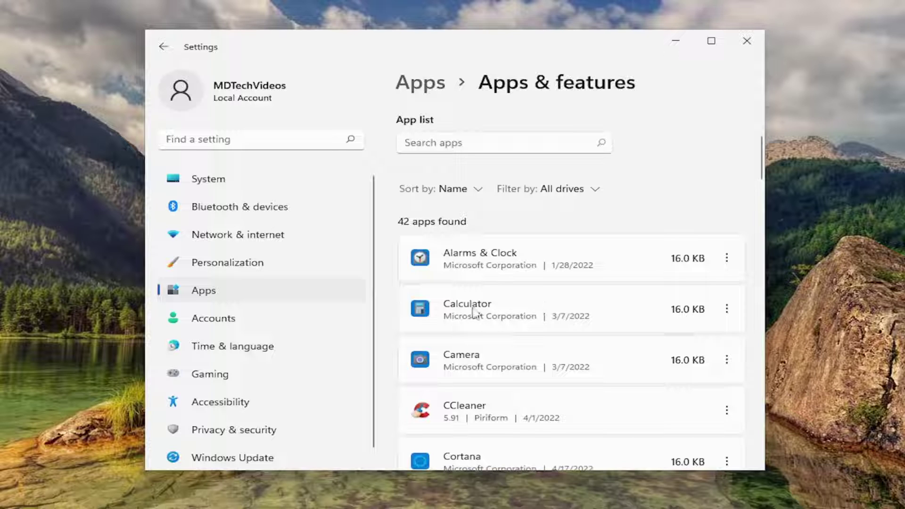
left_click(406, 142)
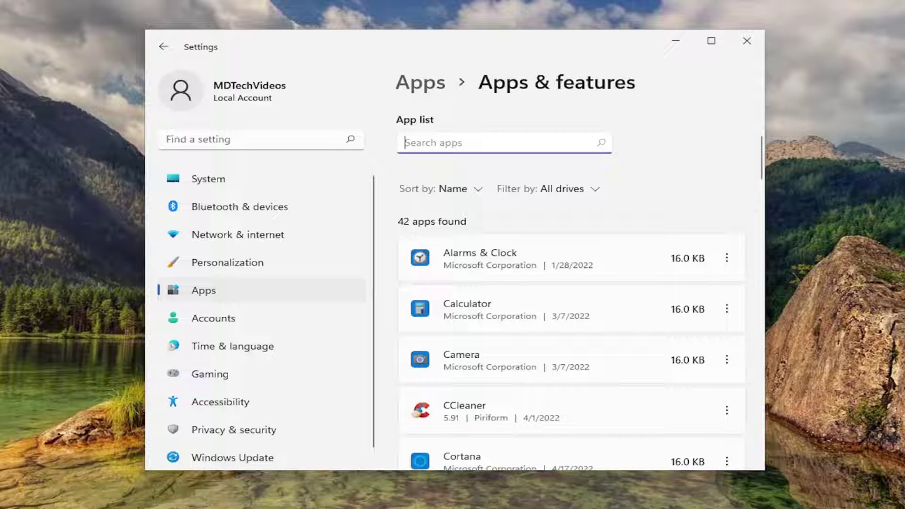
left_click(727, 309)
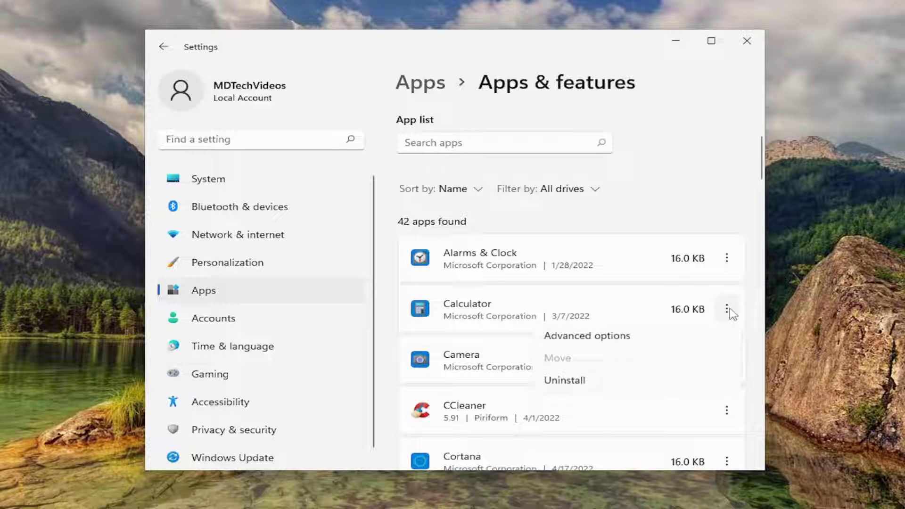
Step: Repair Calculator from its Advanced options, then reset it and confirm deleting its data
left_click(585, 340)
scroll(532, 240, "down", 5)
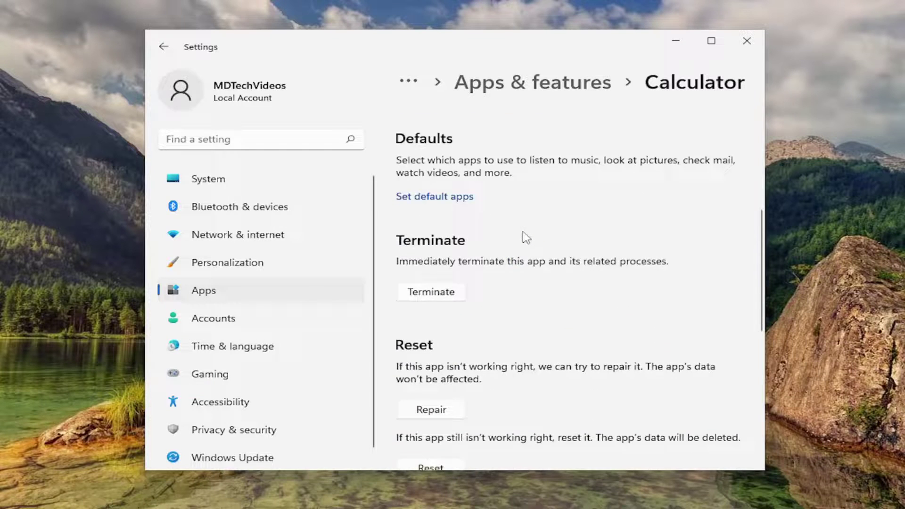
scroll(526, 237, "down", 3)
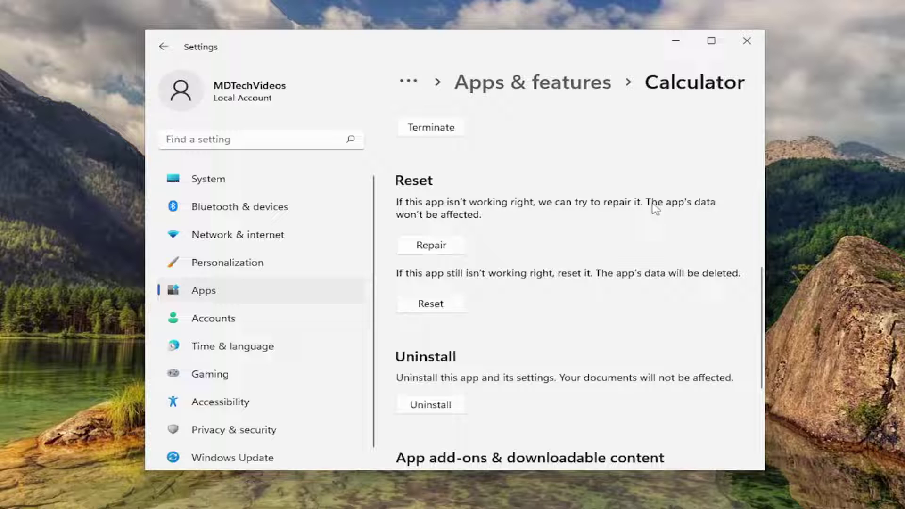
left_click(432, 247)
left_click(429, 304)
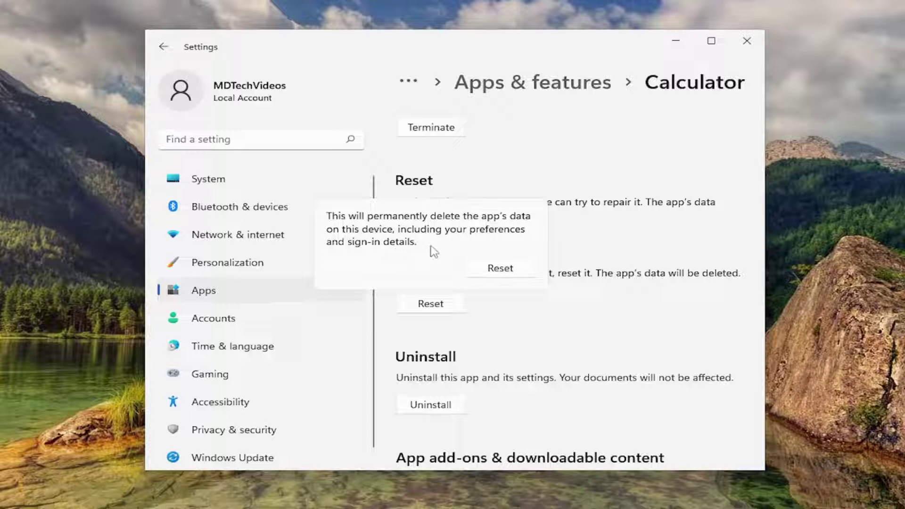
left_click(497, 267)
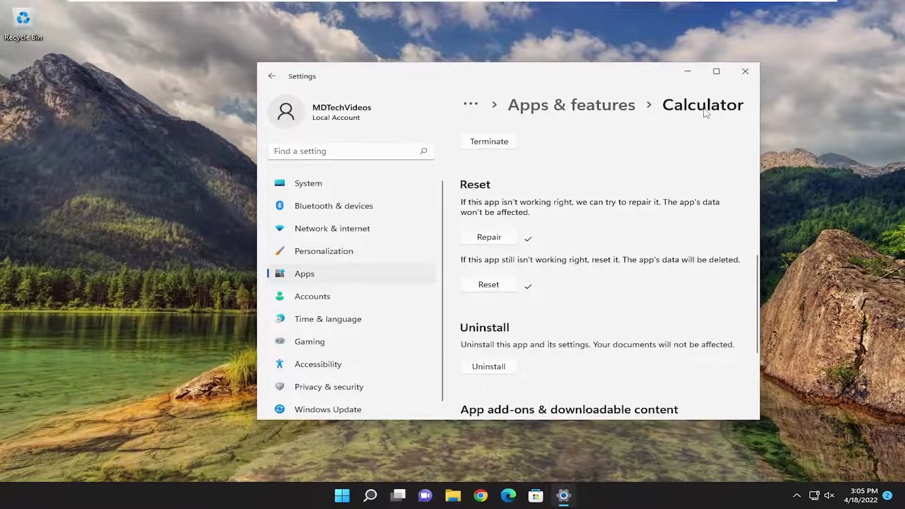
Step: Close Settings and restart Windows from the Start button's quick-link menu
left_click(746, 71)
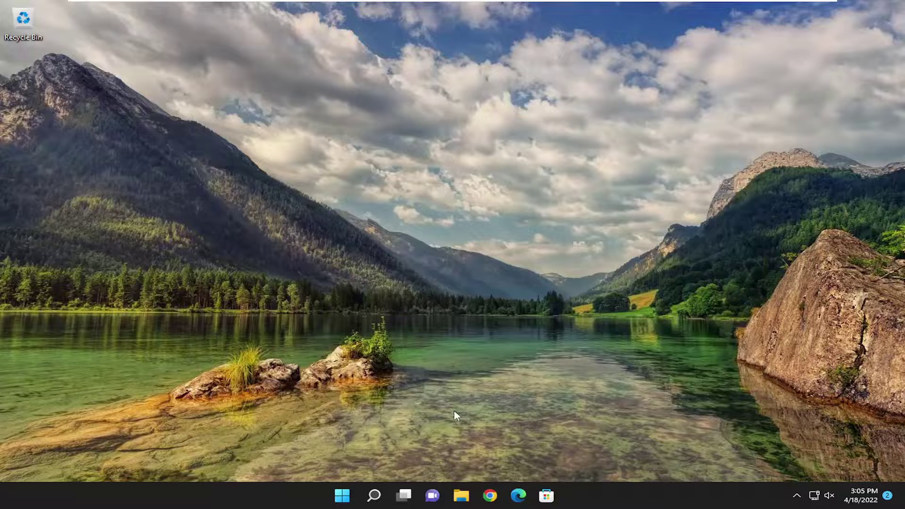
right_click(359, 493)
mouse_move(375, 453)
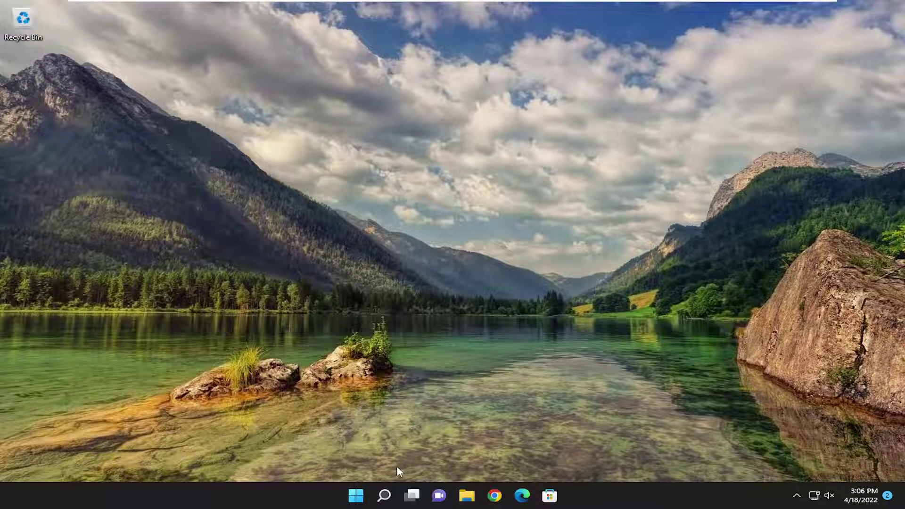
Step: Search 'apps and' to reopen the Apps & features settings page
left_click(384, 495)
type("apps ")
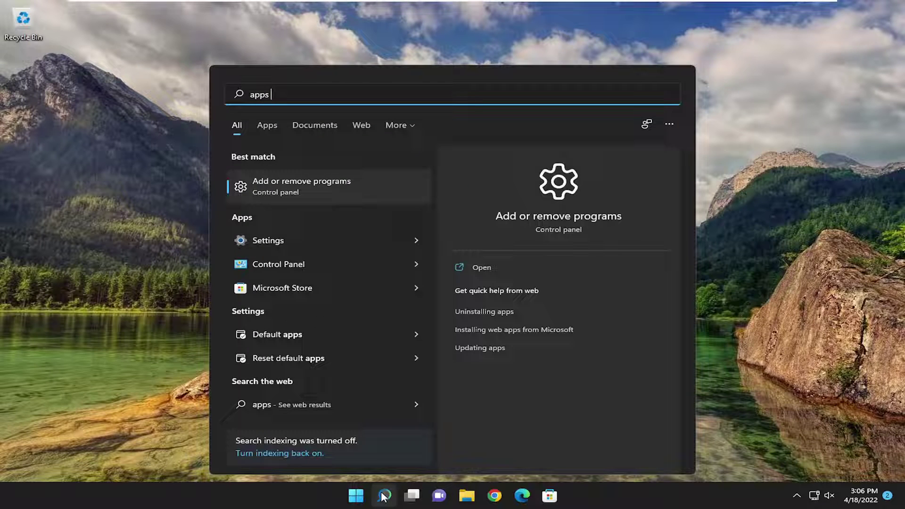
type("and")
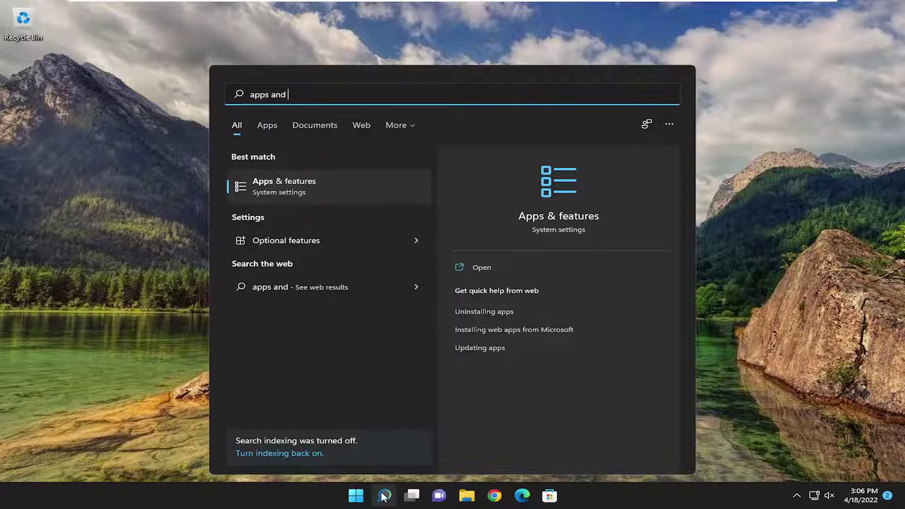
key("Return")
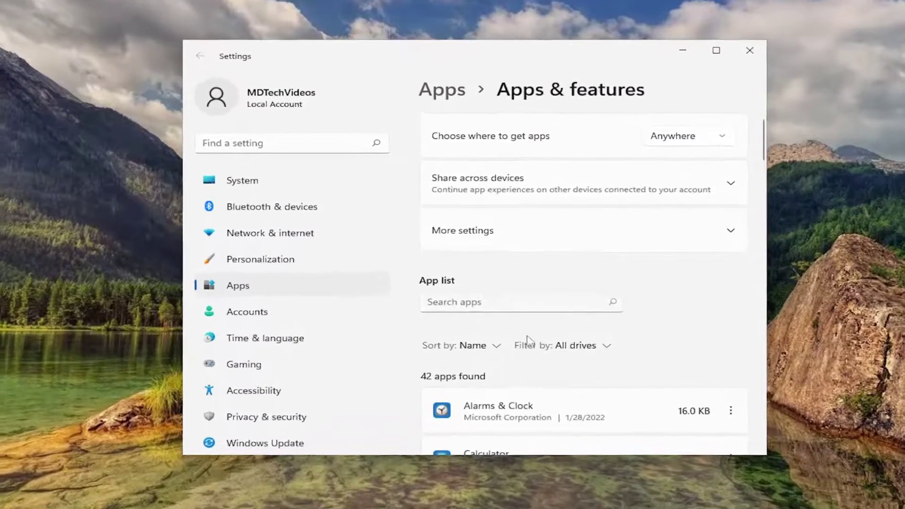
Step: Uninstall Calculator from the Apps & features list, leaving 41 apps
scroll(636, 330, "down", 5)
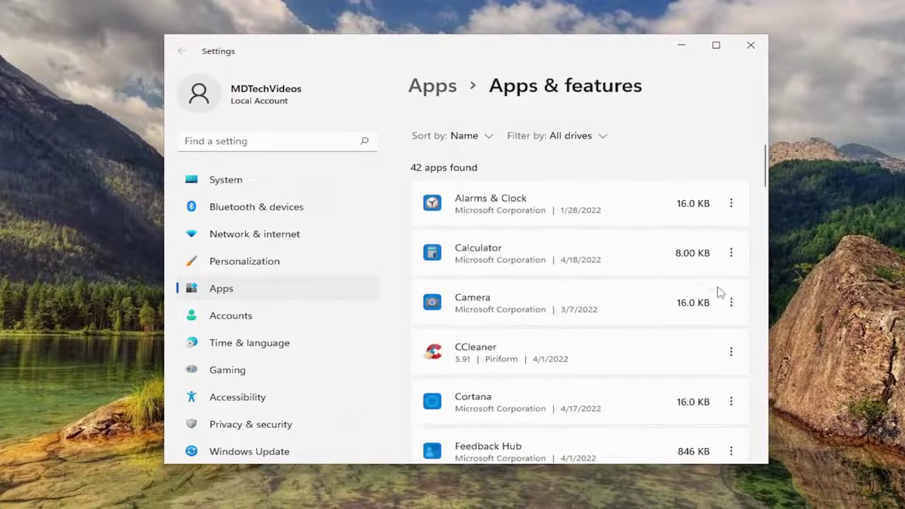
left_click(730, 257)
left_click(584, 324)
left_click(682, 324)
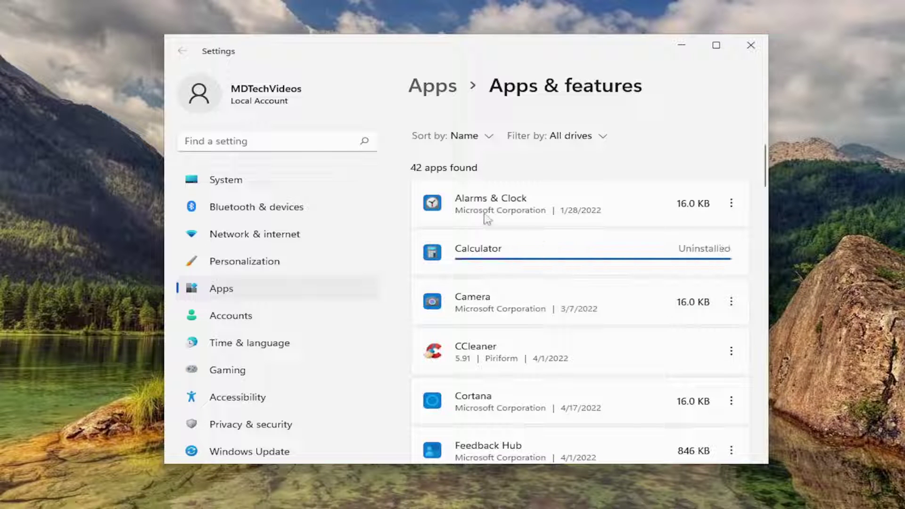
scroll(489, 211, "up", 3)
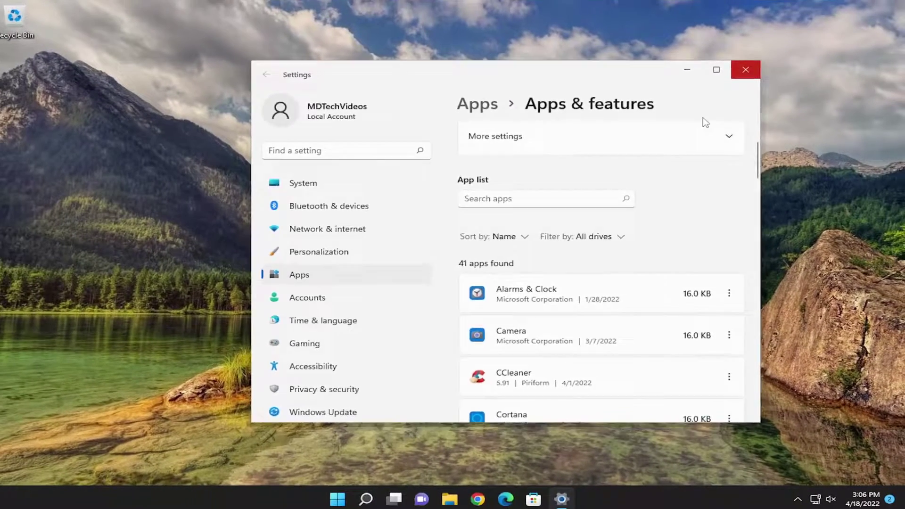
Step: Close Settings and launch Microsoft Store by searching 'microsoft store'
left_click(752, 45)
left_click(385, 495)
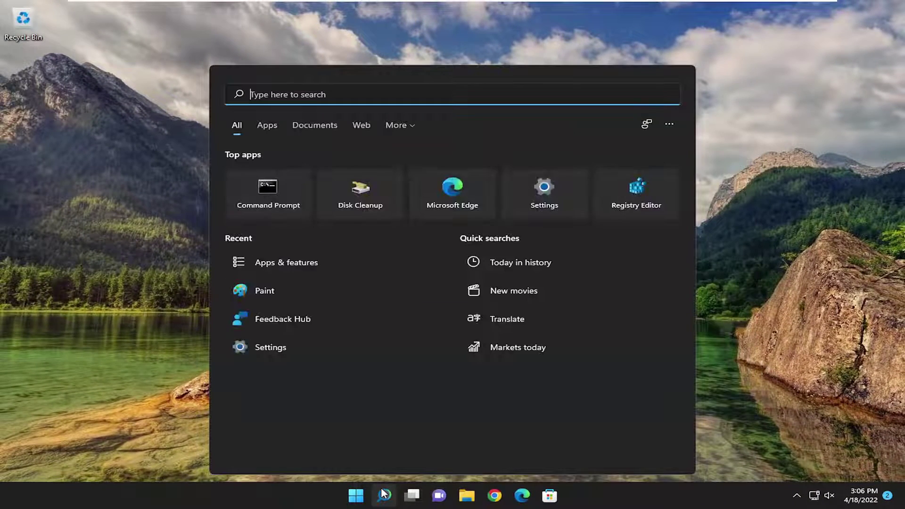
type("microsoft store")
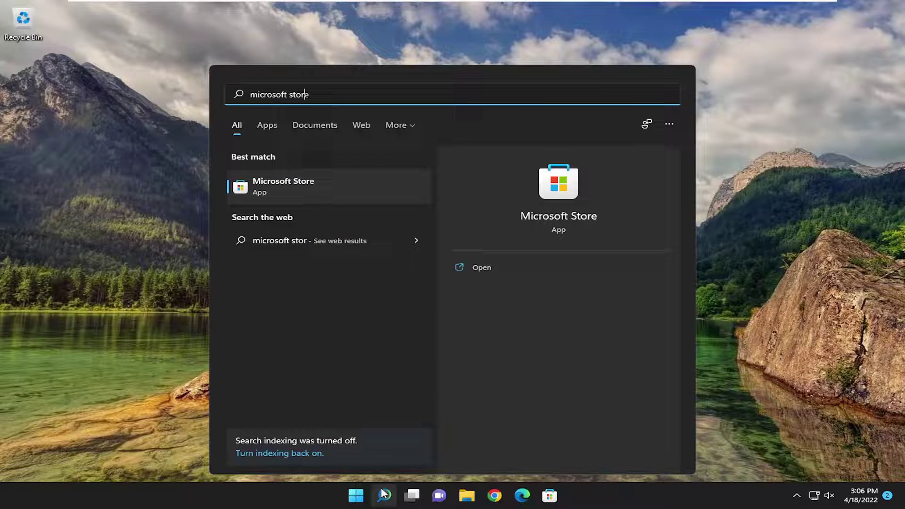
left_click(292, 186)
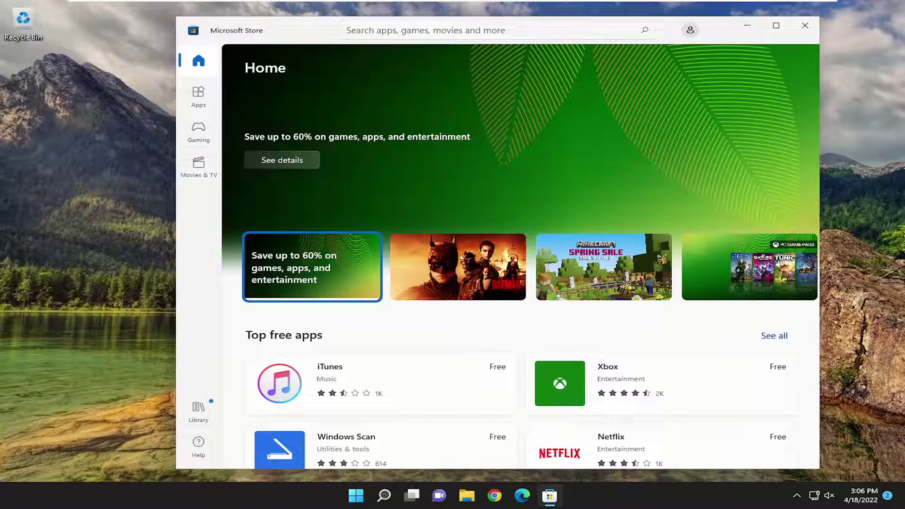
Step: Search the Store for calculator, filter to Apps, and install Windows Calculator with Get
left_click(347, 30)
type("calculator")
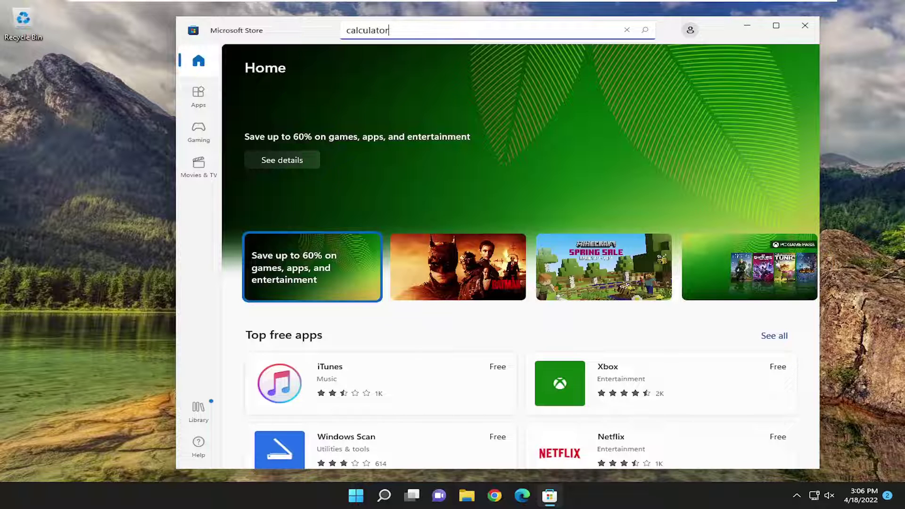
key("Return")
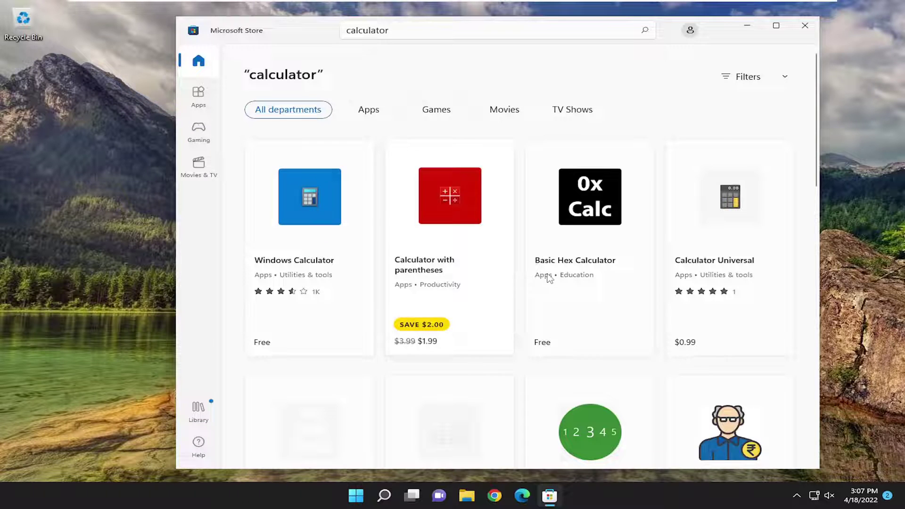
scroll(710, 274, "down", 2)
scroll(710, 274, "down", 3)
scroll(739, 289, "up", 4)
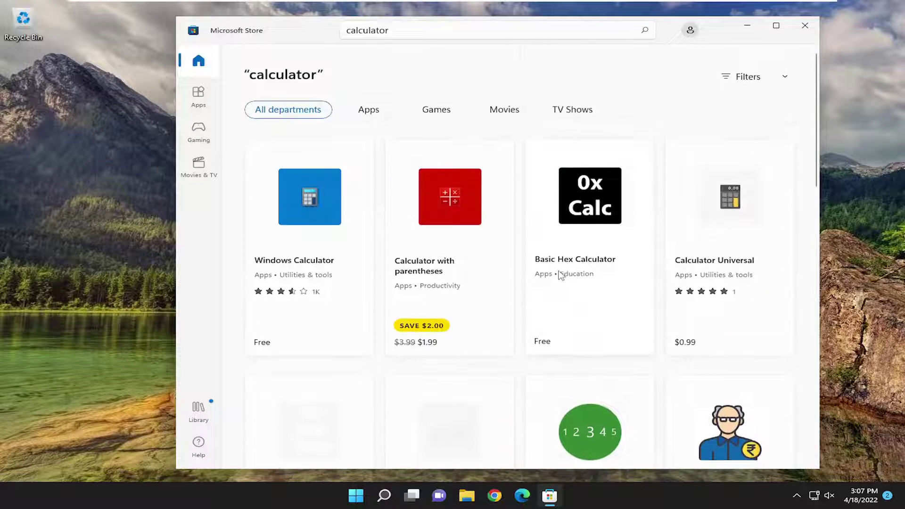
left_click(367, 113)
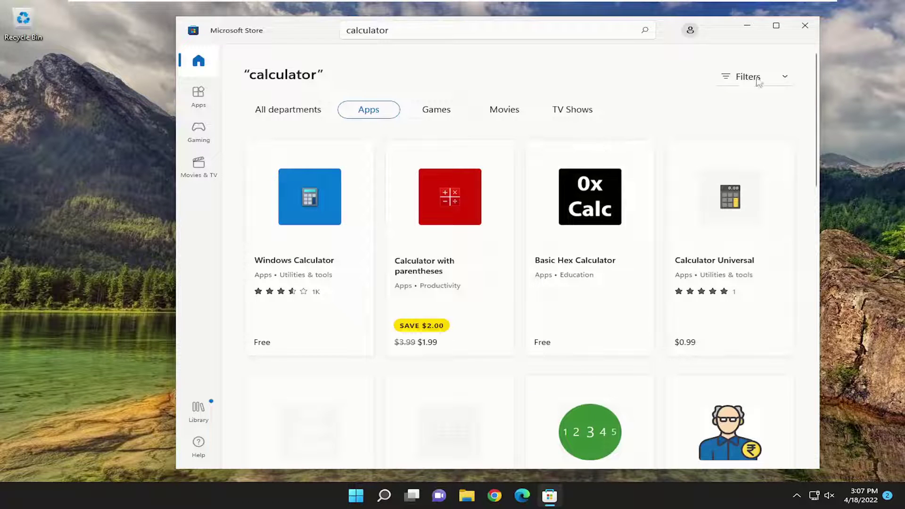
left_click(281, 279)
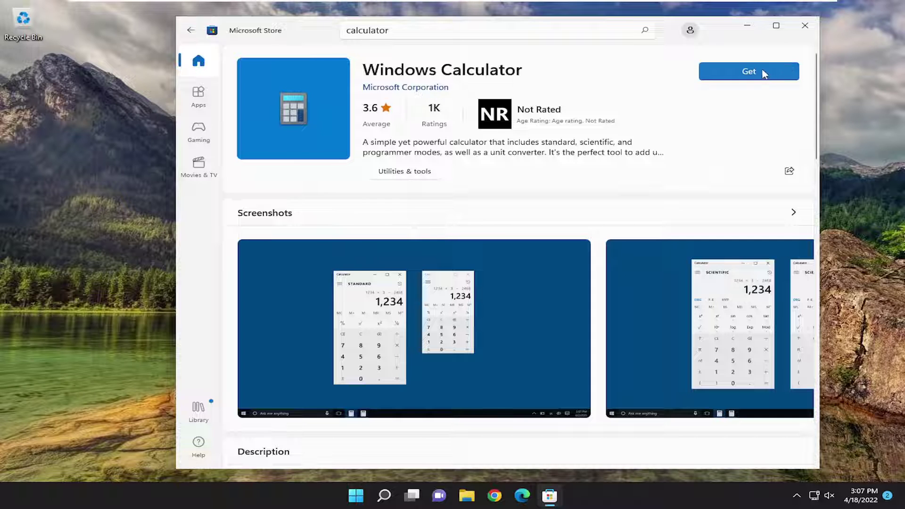
left_click(765, 74)
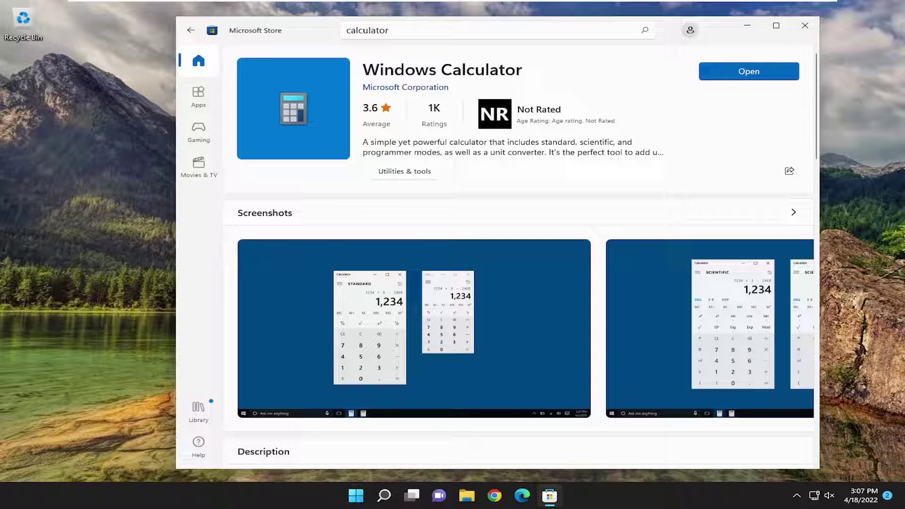
Step: Launch the reinstalled Calculator, move it to screen centre, then close it and Microsoft Store
left_click(746, 75)
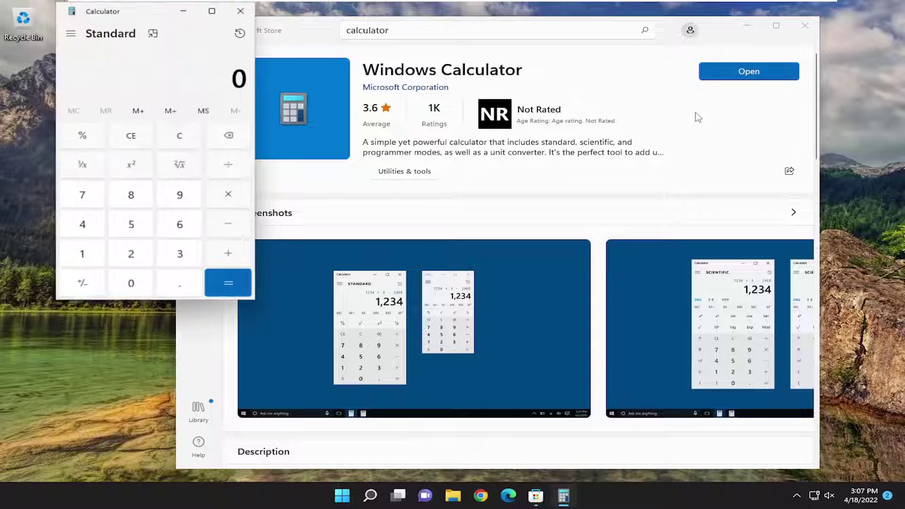
left_click_drag(144, 11, 452, 72)
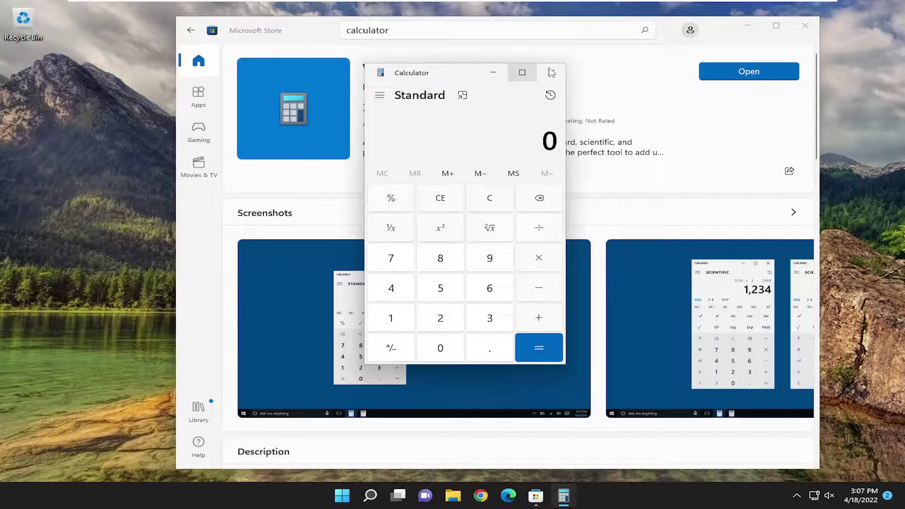
left_click(552, 73)
left_click(805, 26)
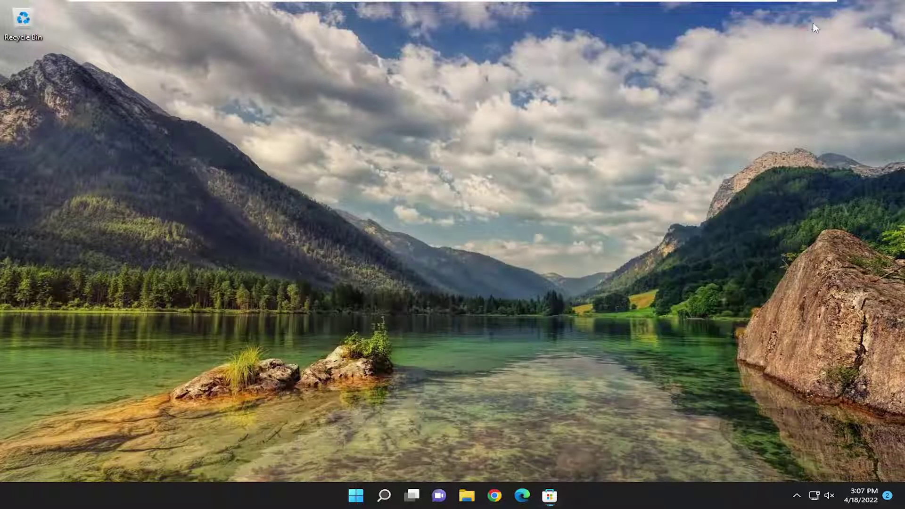